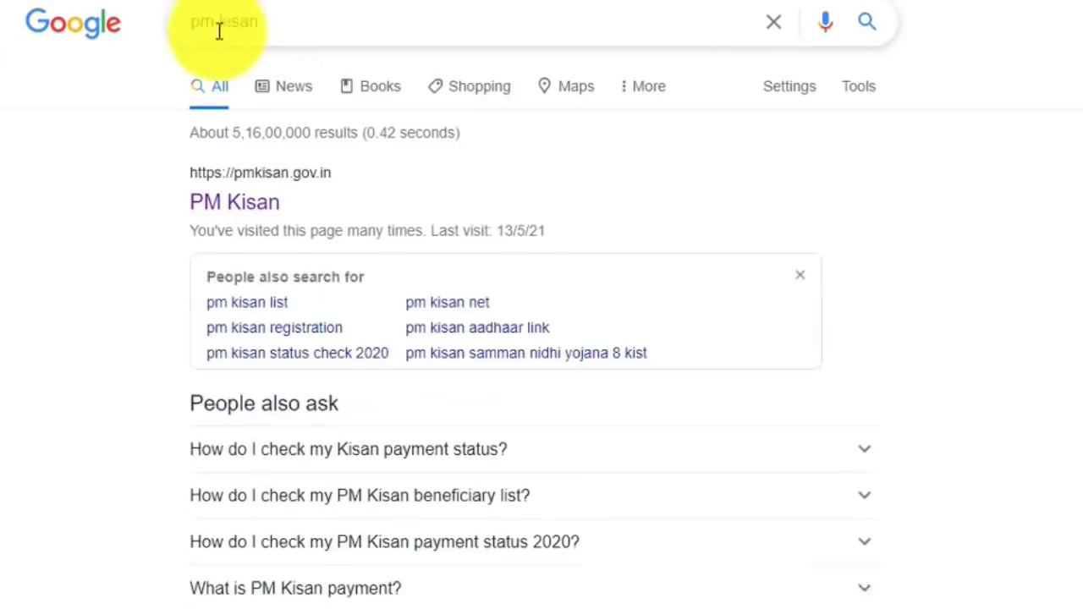
# Open the official PM Kisan website at pmkisan.gov.in from the Google results.
pyautogui.moveTo(274, 17); pyautogui.dragTo(112, 32)
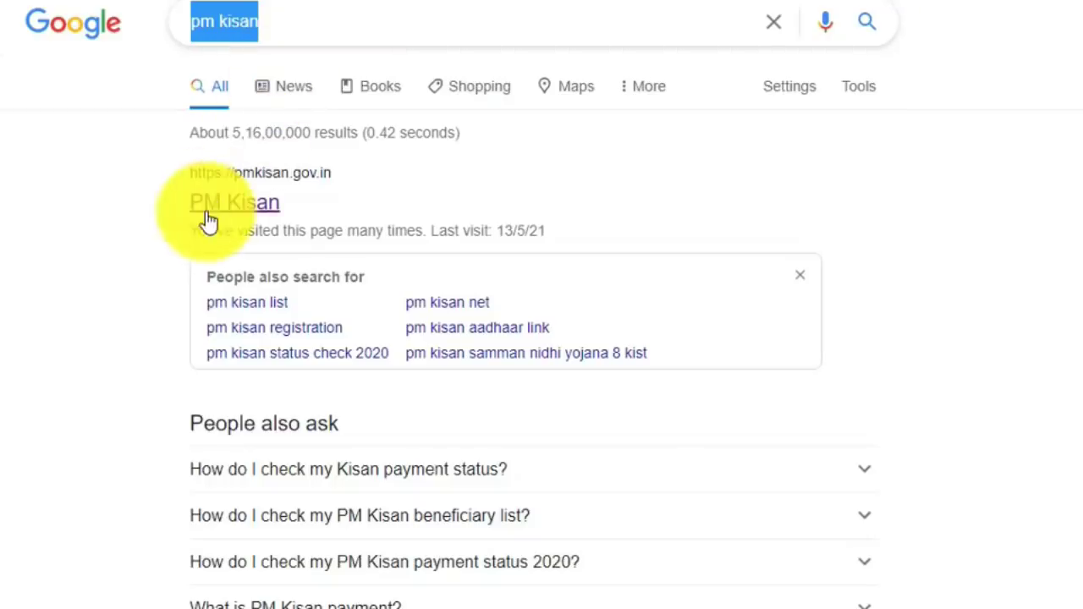
pyautogui.click(257, 216)
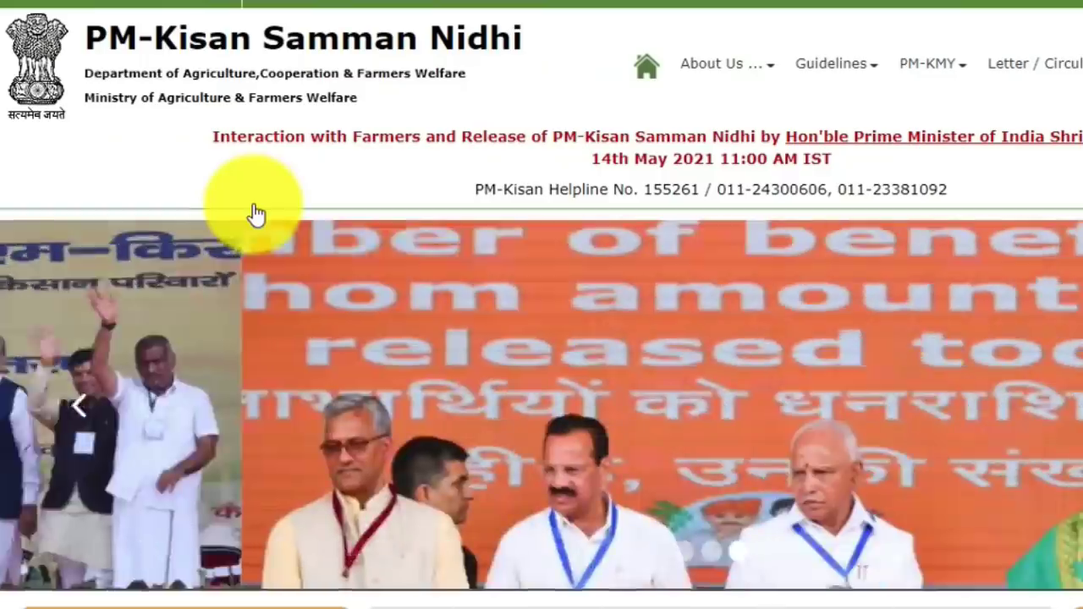
# Scroll the home page down to the Payment Success map and Farmers Corner panels.
pyautogui.scroll(-1, 958, 288)
pyautogui.scroll(-3, 958, 290)
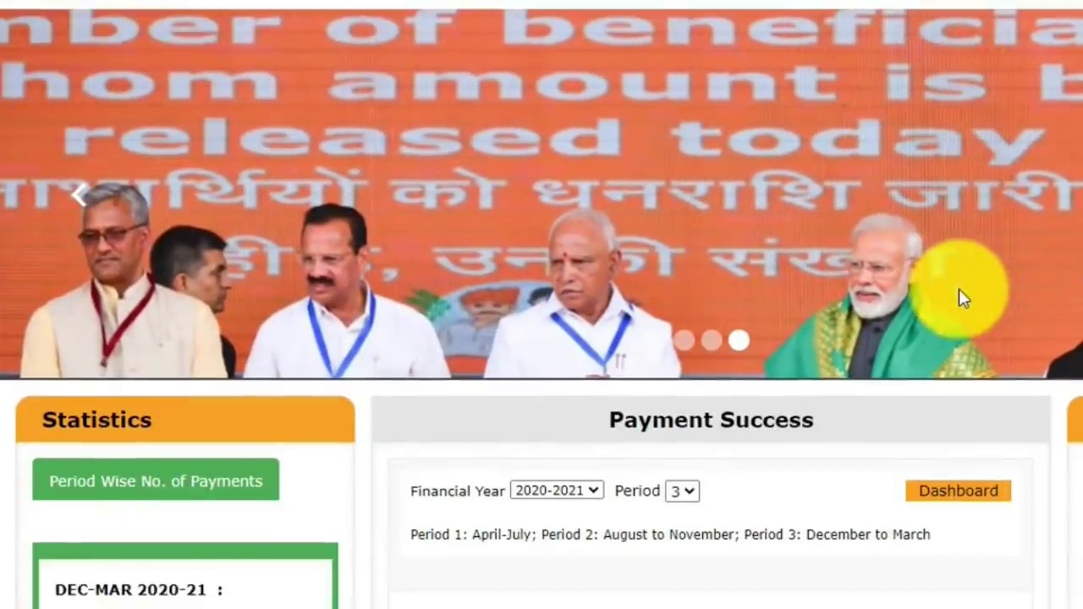
pyautogui.scroll(3, 960, 299)
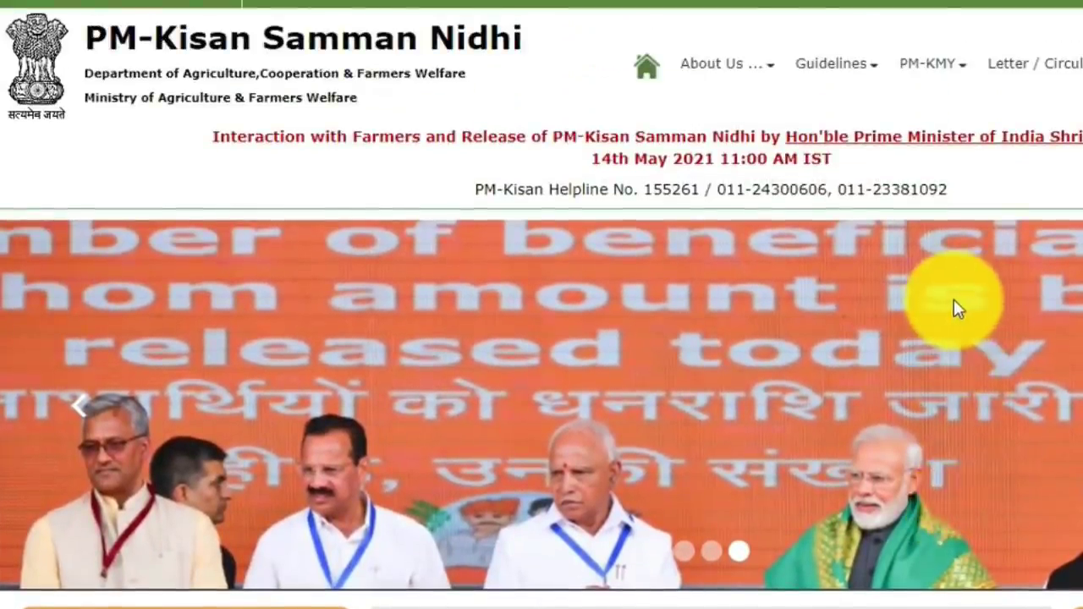
pyautogui.scroll(-3, 959, 310)
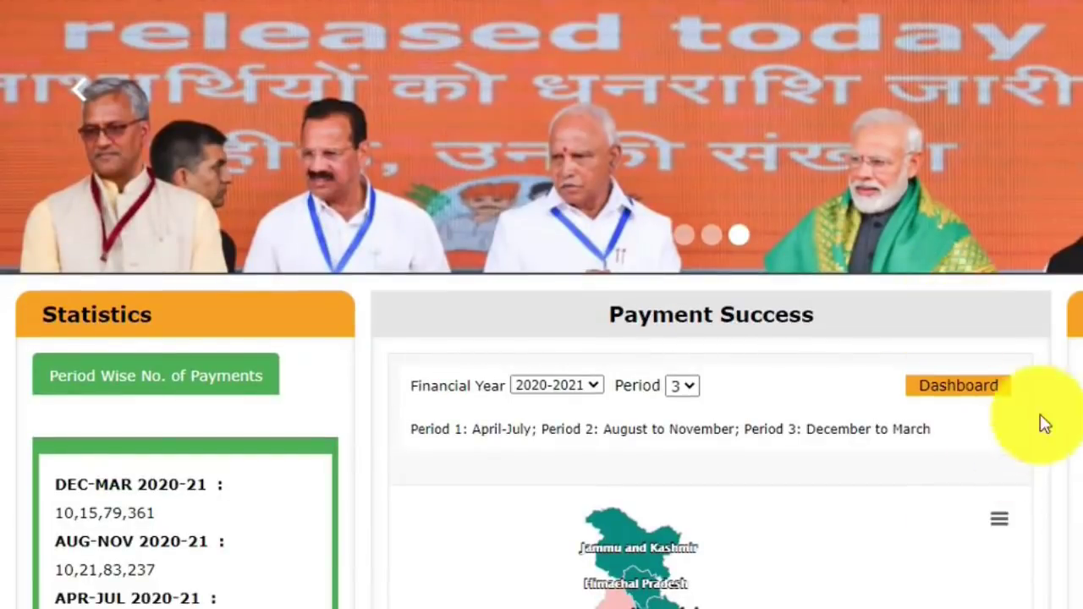
pyautogui.scroll(-3, 1049, 415)
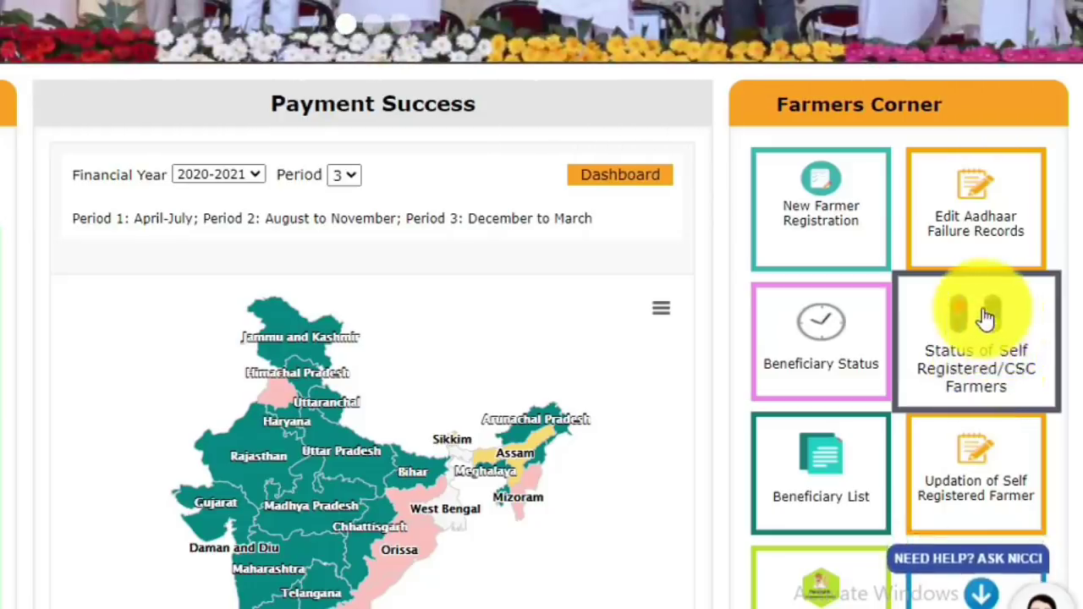
# Search Self Registered/CSC Farmer status using the farmer's Aadhaar number and the captcha text.
pyautogui.click(987, 315)
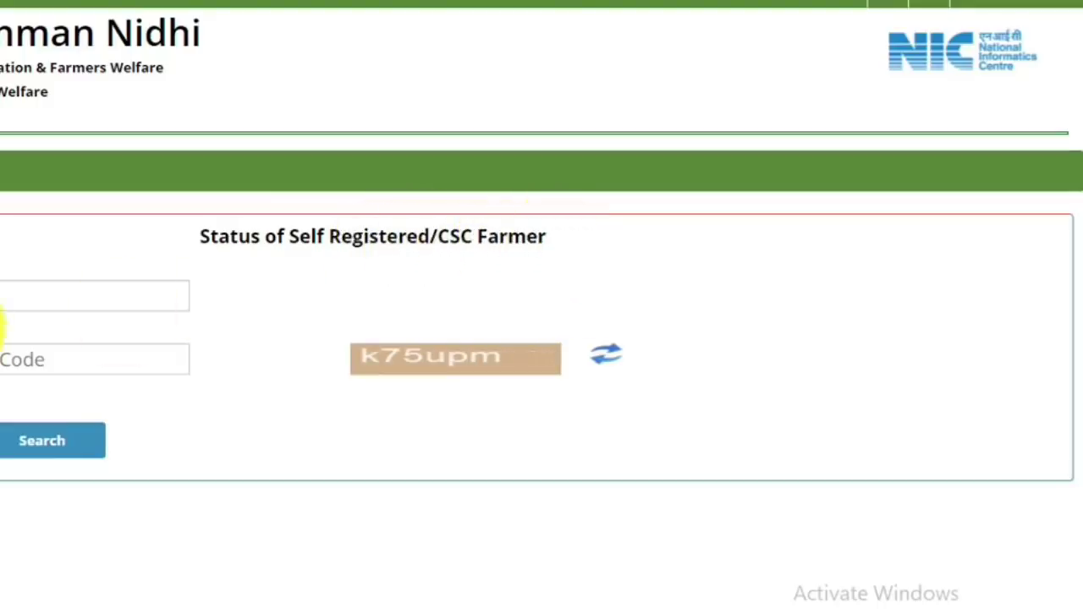
pyautogui.click(9, 292)
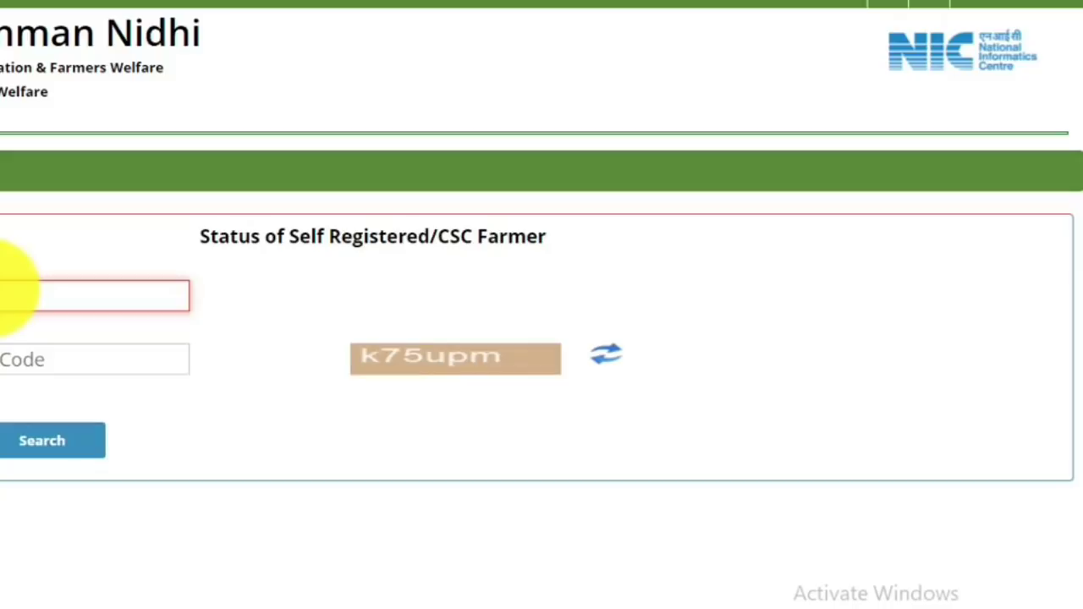
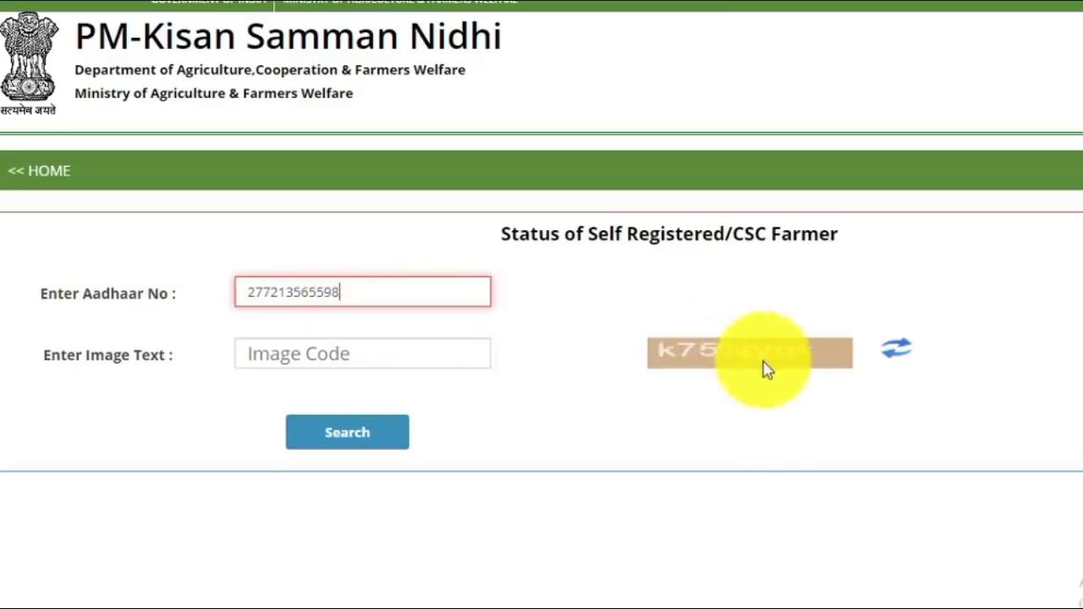
pyautogui.click(283, 350)
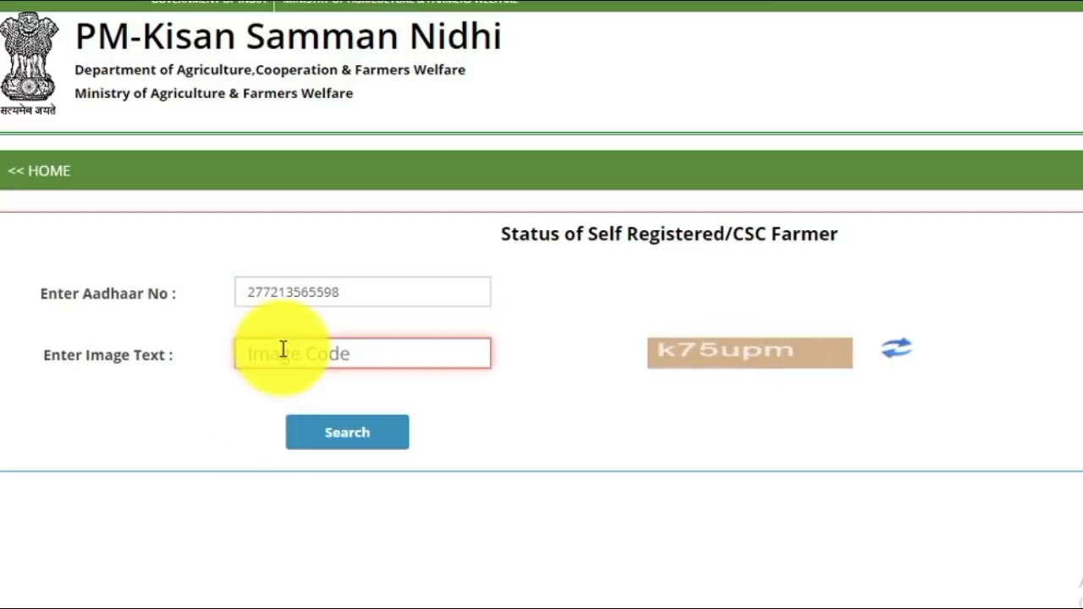
pyautogui.write('k75upm')
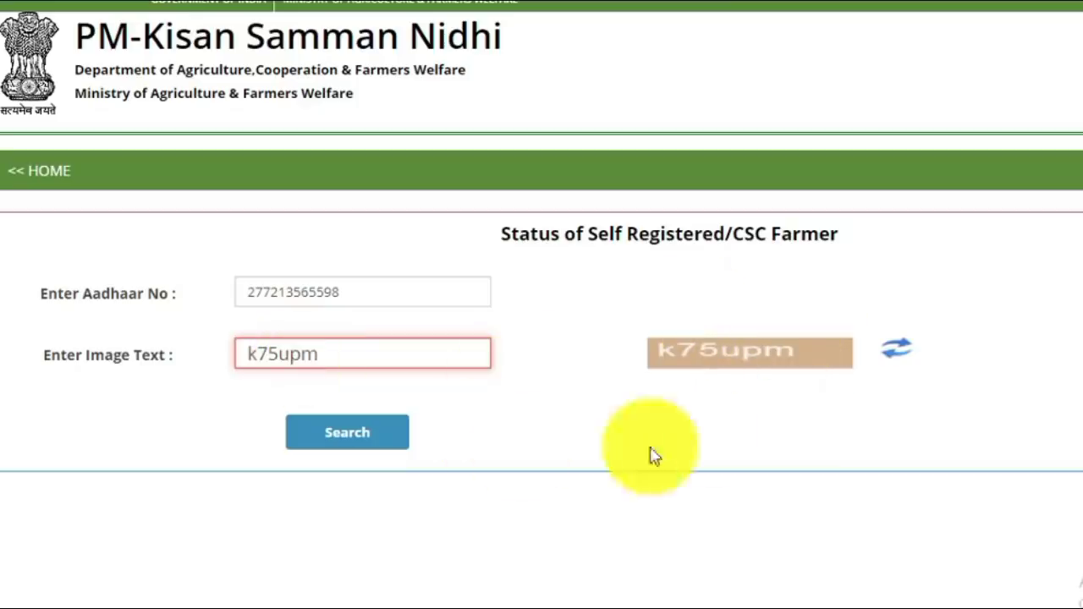
pyautogui.click(366, 445)
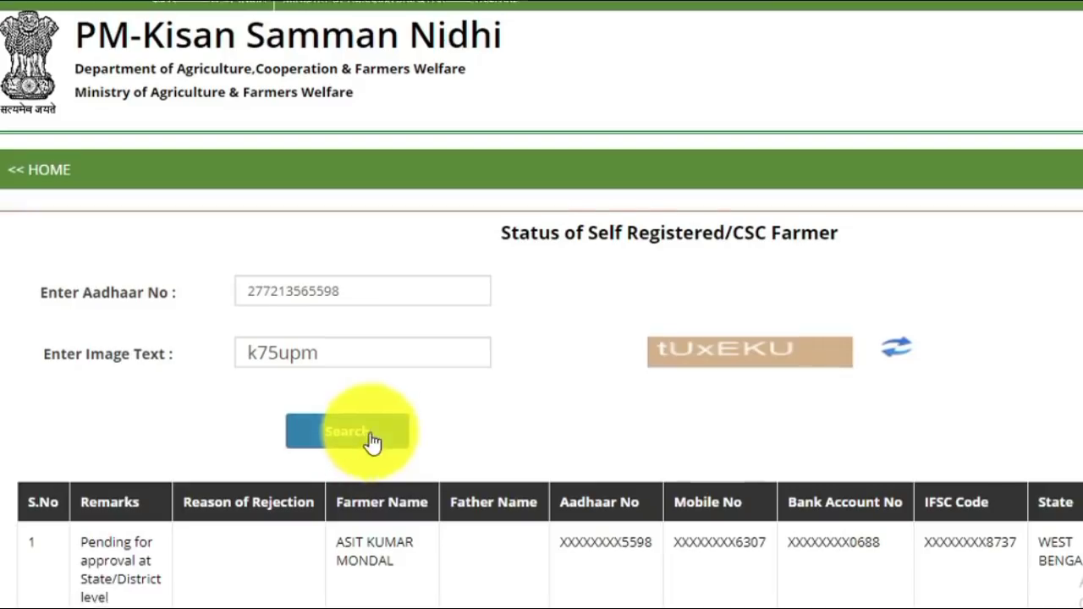
pyautogui.scroll(-3, 372, 444)
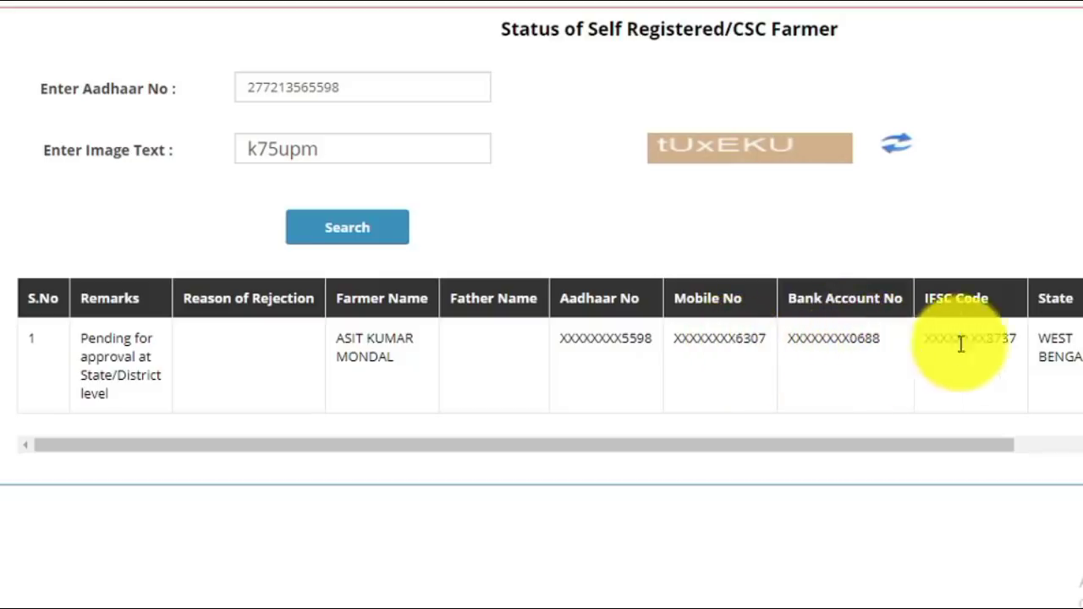
pyautogui.moveTo(846, 449); pyautogui.dragTo(1023, 446)
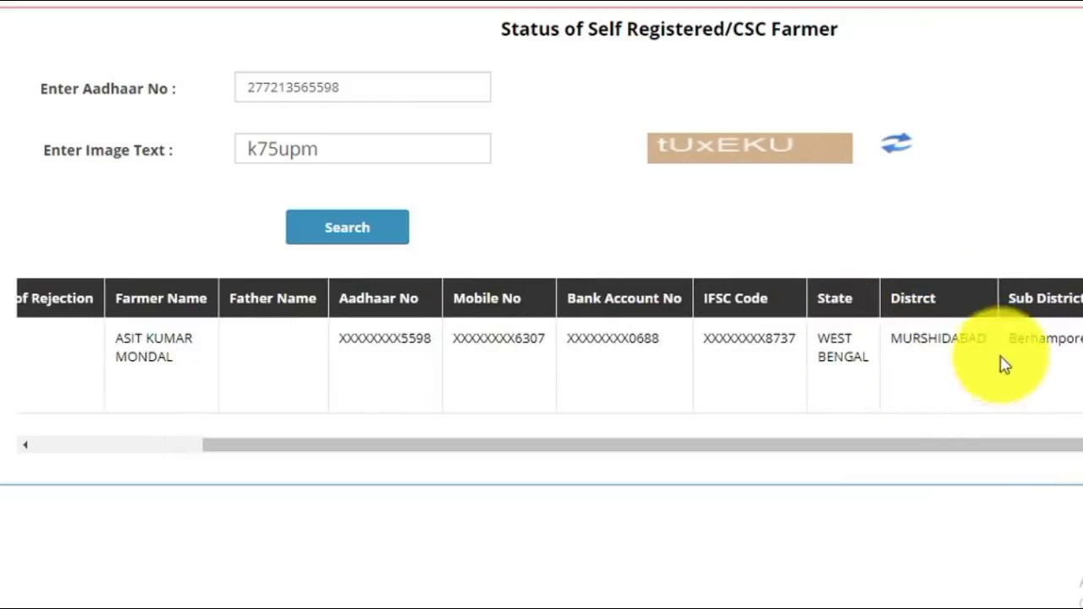
pyautogui.moveTo(940, 450); pyautogui.dragTo(1035, 448)
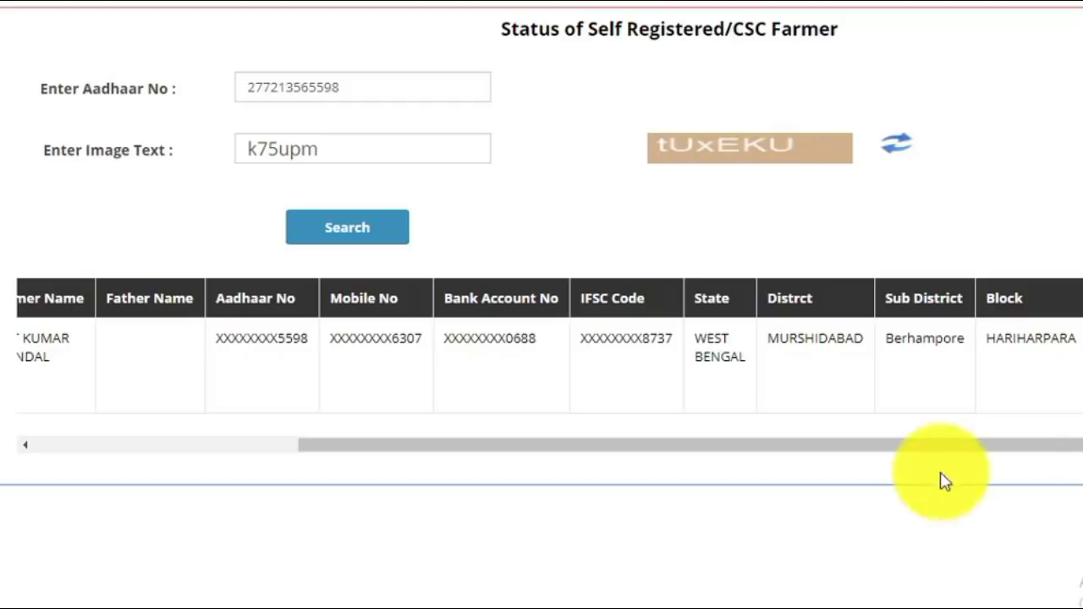
pyautogui.moveTo(937, 449); pyautogui.dragTo(550, 454)
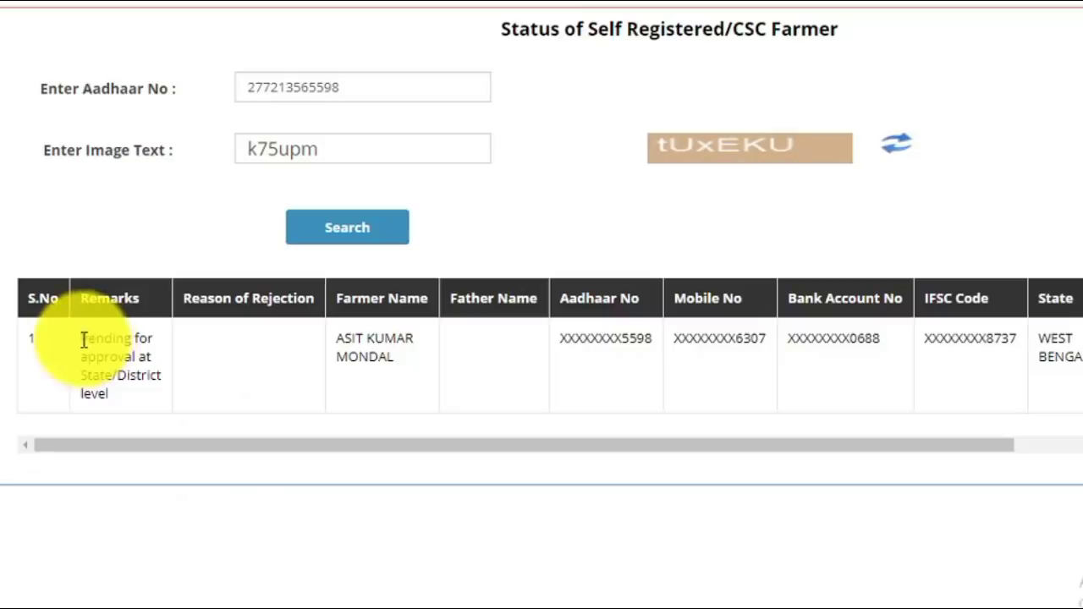
# Highlight the 'Pending for approval' Remarks text in the status results table.
pyautogui.moveTo(82, 338); pyautogui.dragTo(138, 413)
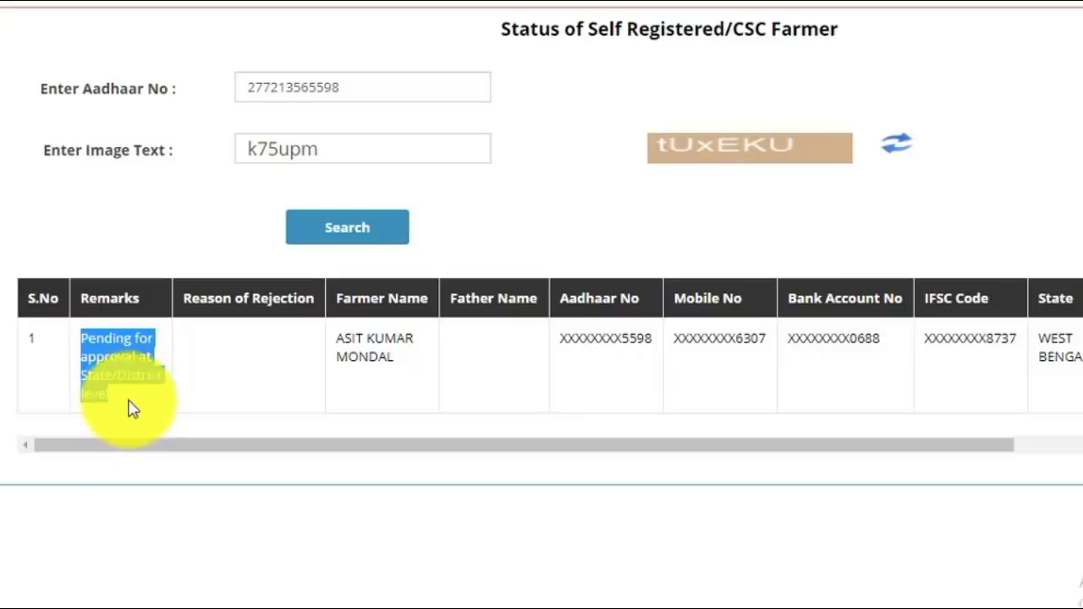
pyautogui.click(137, 409)
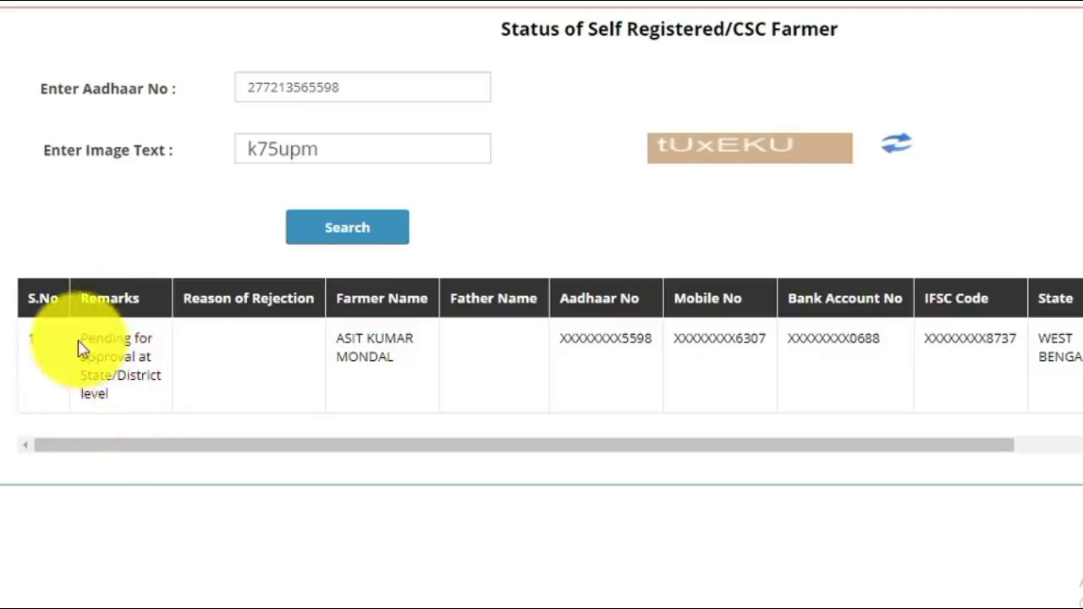
pyautogui.moveTo(80, 343); pyautogui.dragTo(213, 375)
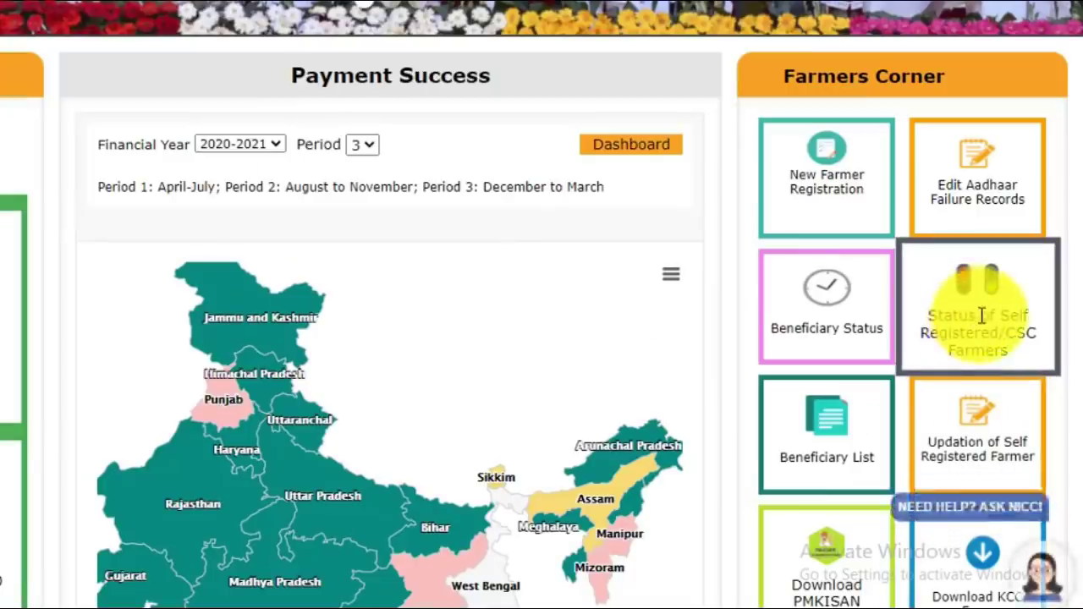
# Open Beneficiary Status and try the Account Number and Mobile Number search options.
pyautogui.click(828, 294)
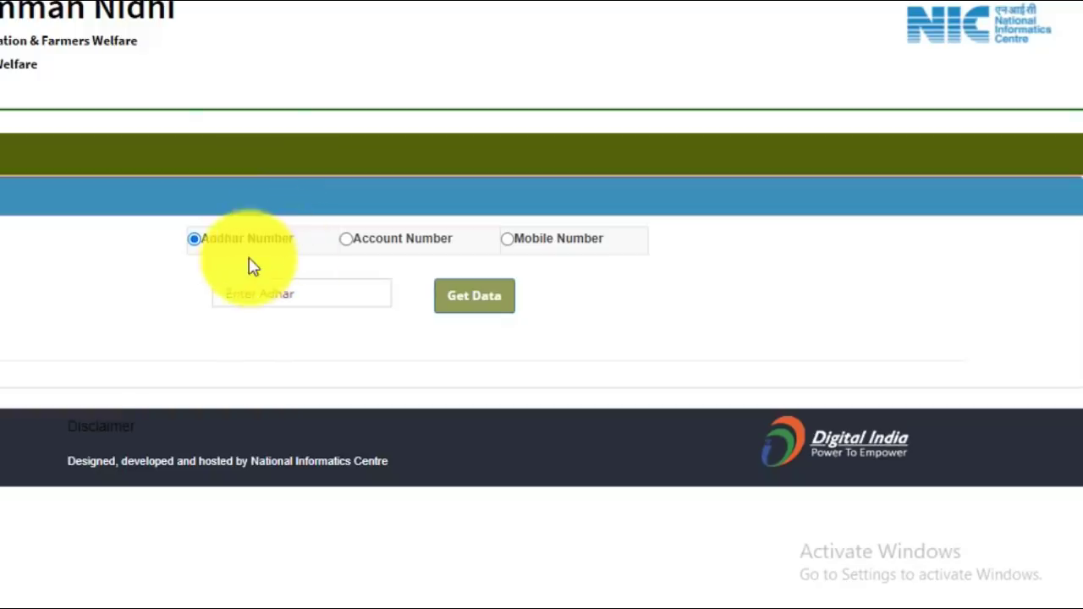
pyautogui.click(275, 291)
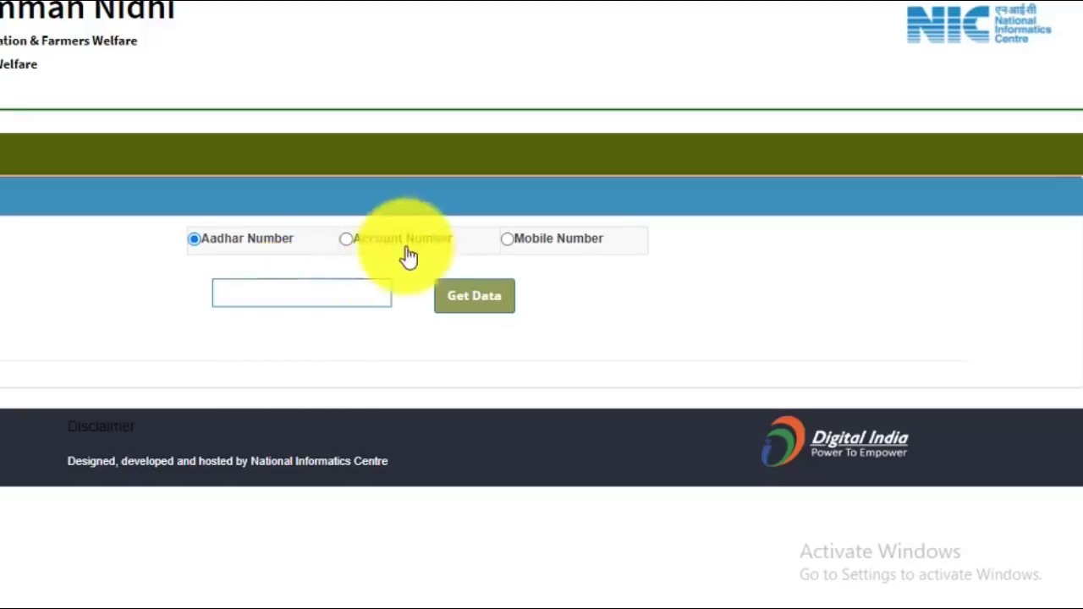
pyautogui.click(358, 246)
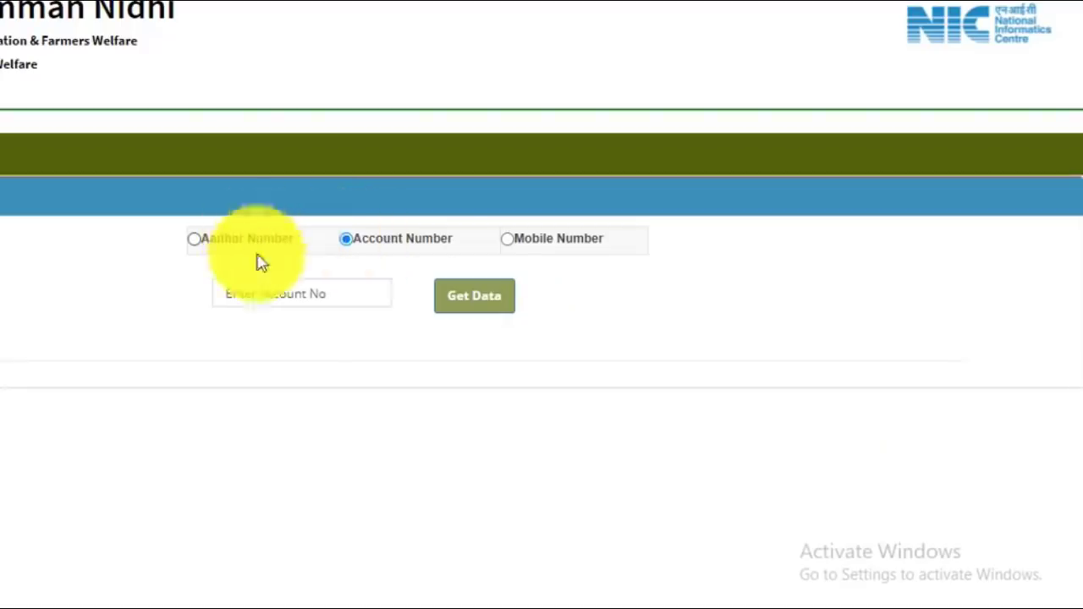
pyautogui.click(300, 292)
pyautogui.click(564, 248)
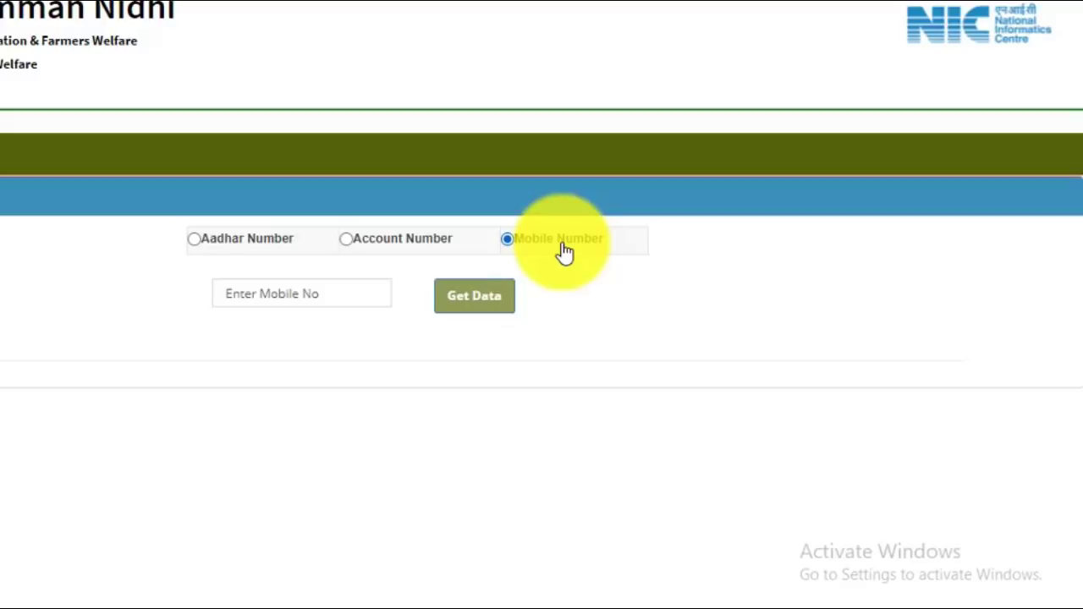
# Reselect Aadhar Number and paste the farmer's Aadhaar number into the field.
pyautogui.click(334, 297)
pyautogui.click(210, 247)
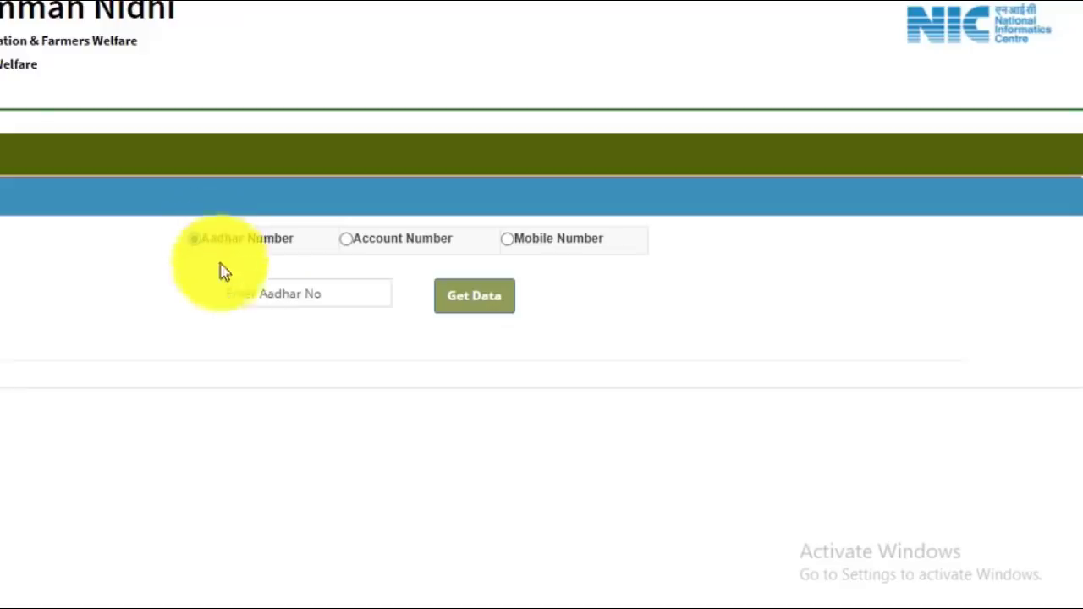
pyautogui.click(283, 304)
pyautogui.hotkey('ctrl', 'v')
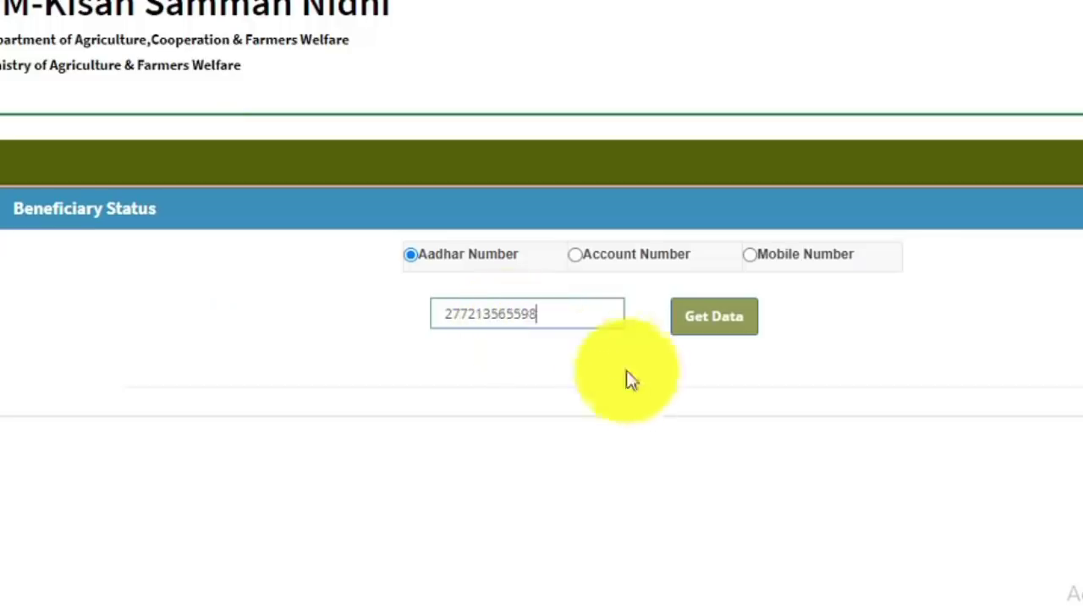
# Run Get Data and highlight the red not-registered error message for this Aadhaar.
pyautogui.click(711, 330)
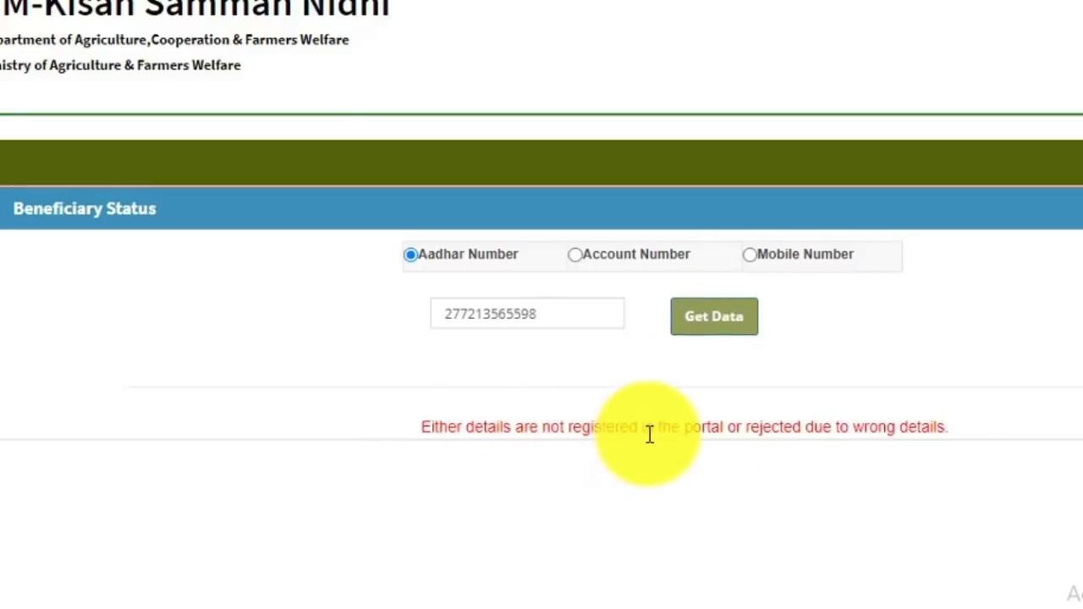
pyautogui.moveTo(413, 428); pyautogui.dragTo(984, 406)
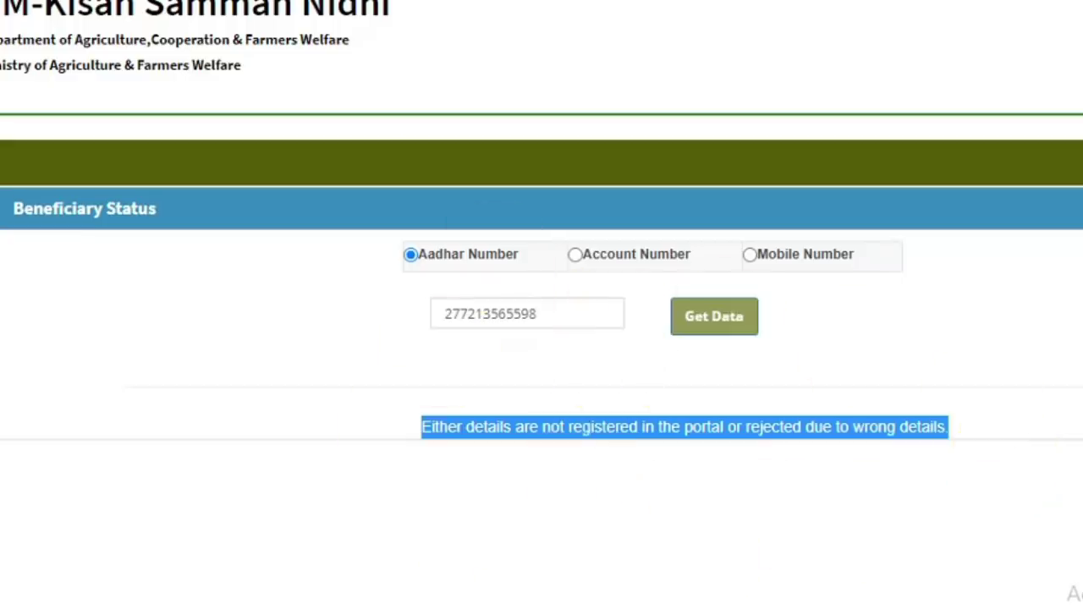
pyautogui.click(653, 582)
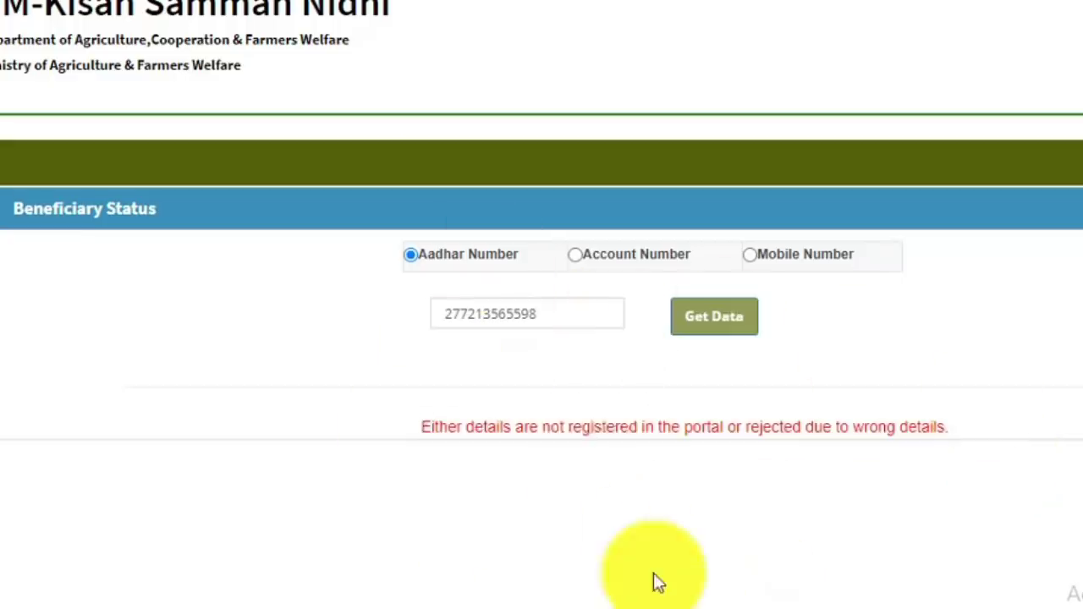
pyautogui.click(454, 269)
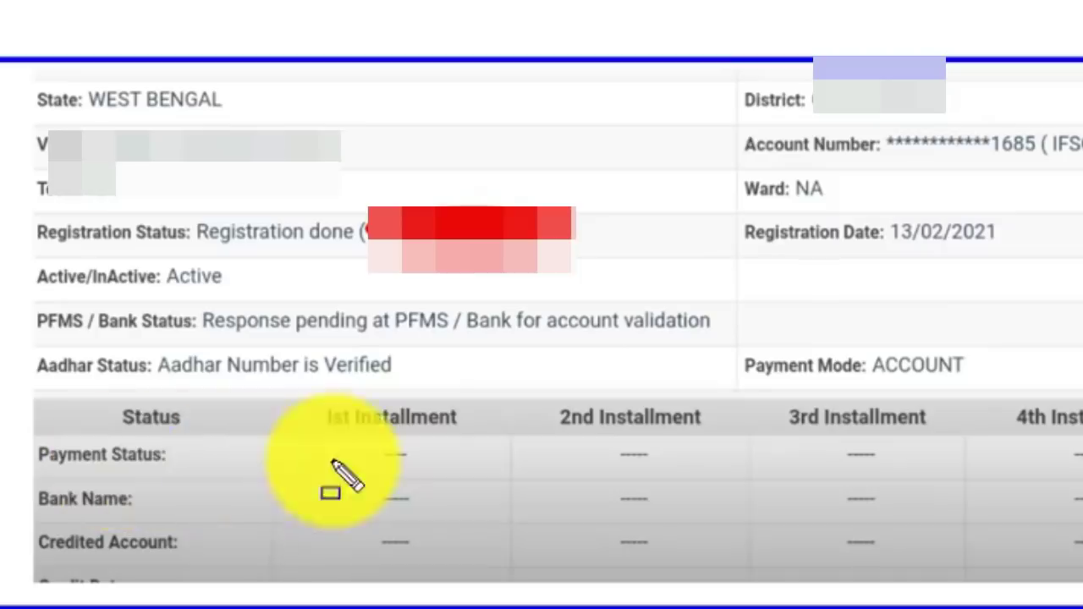
# Draw boxes around the blank 1st and 2nd Installment payment status cells.
pyautogui.moveTo(338, 434); pyautogui.dragTo(468, 479)
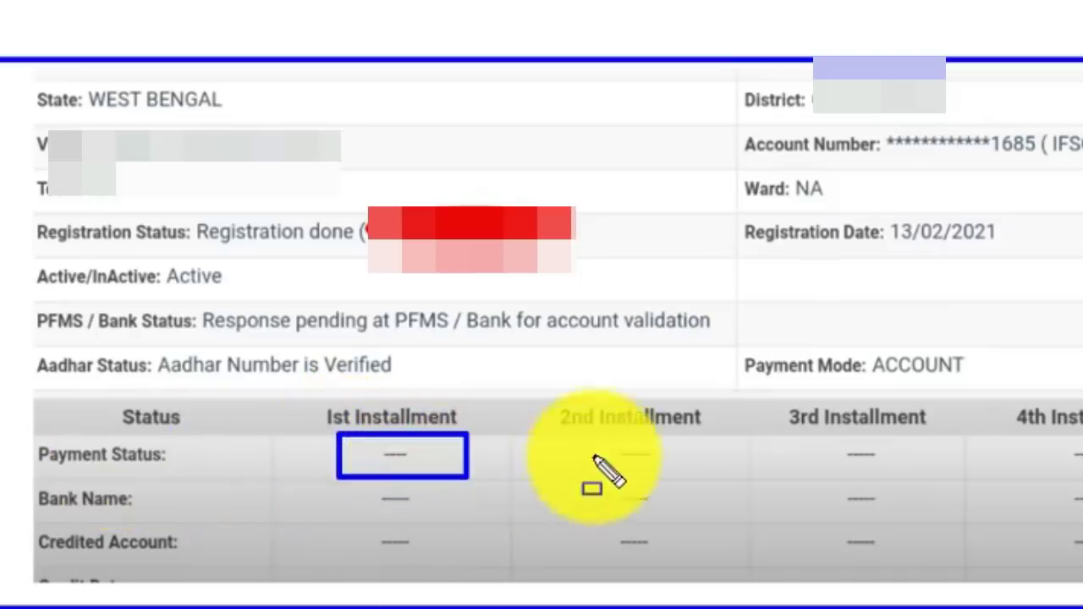
pyautogui.moveTo(592, 435); pyautogui.dragTo(681, 479)
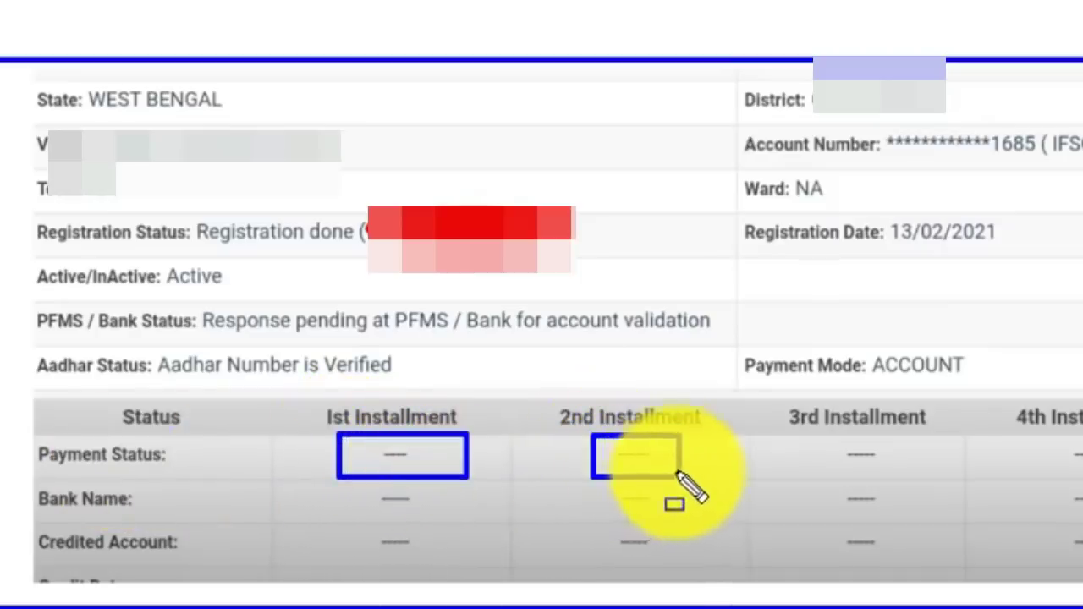